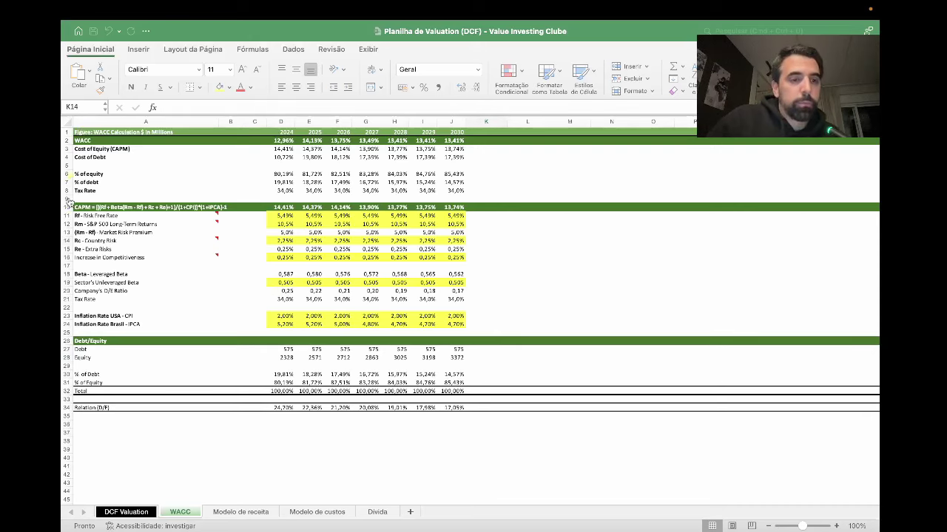
- Circle the 2024 Debt and Equity values in the Debt/Equity section with the annotation brush
mouse_move(68, 370)
mouse_down()
mouse_move(420, 374)
mouse_move(473, 337)
mouse_move(71, 328)
mouse_up()
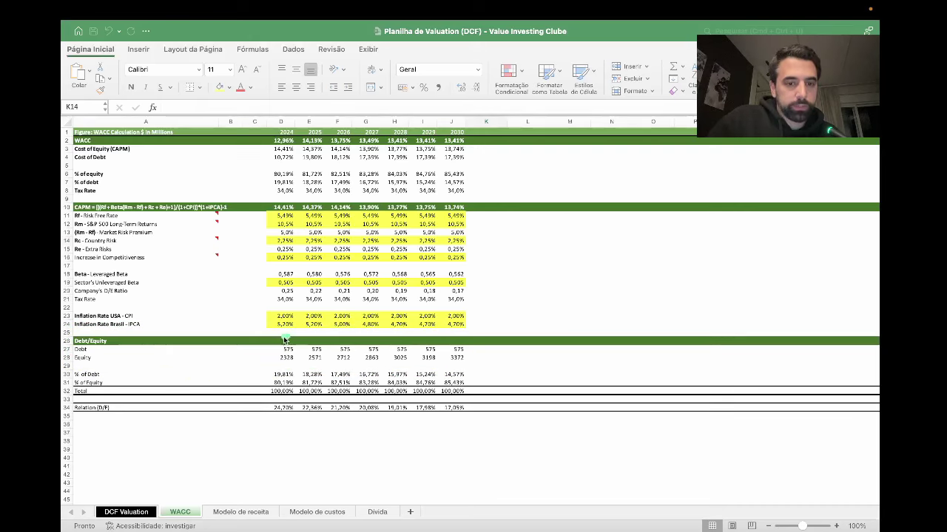
drag(284, 339, 289, 360)
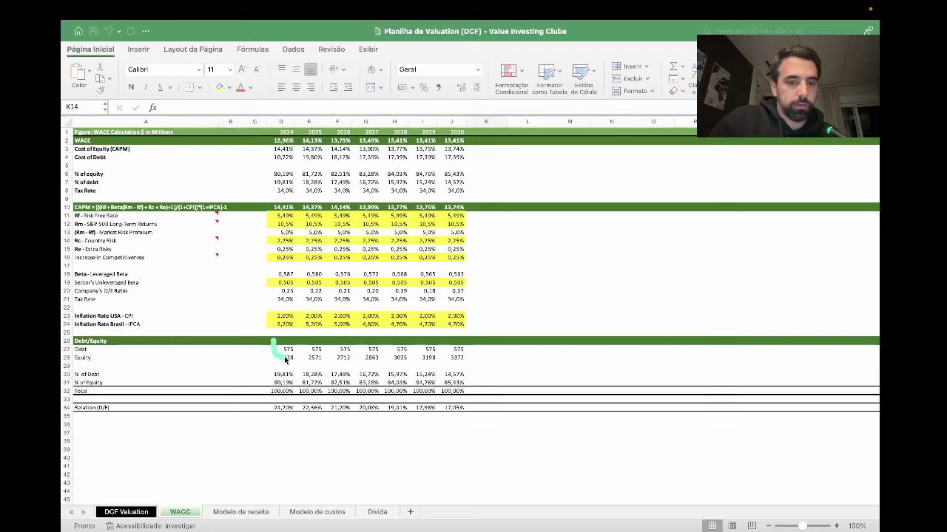
mouse_move(285, 360)
mouse_down()
mouse_move(303, 352)
mouse_move(296, 338)
mouse_up()
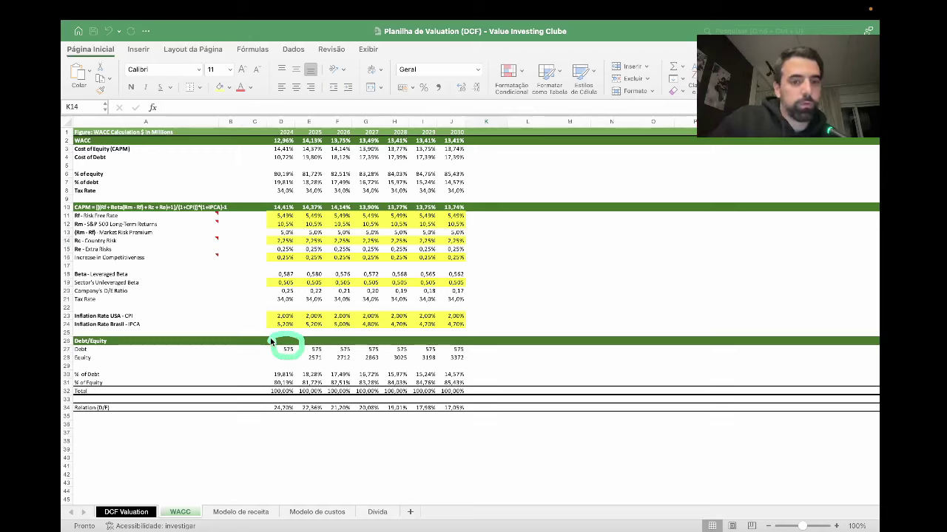
mouse_move(272, 348)
mouse_down()
mouse_move(268, 356)
mouse_move(300, 361)
mouse_move(278, 345)
mouse_move(267, 359)
mouse_up()
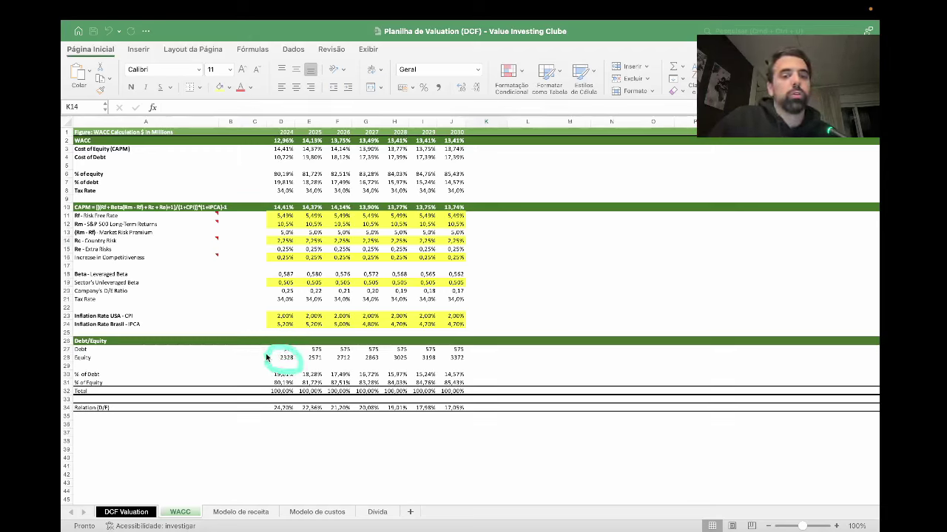
key(Escape)
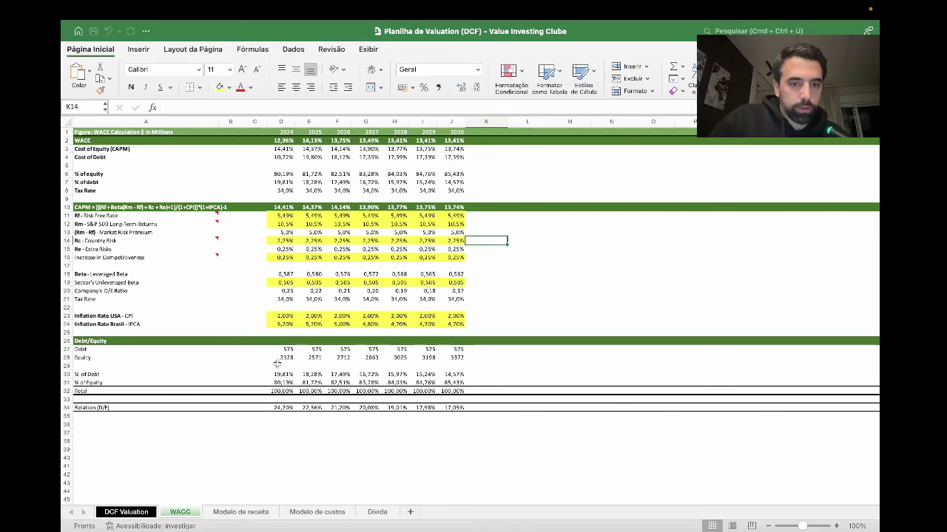
- Trace the 2024 Equity value to Shareholders Equity on the DCF Valuation sheet and circle the Balanço Patrimonial heading
click(276, 361)
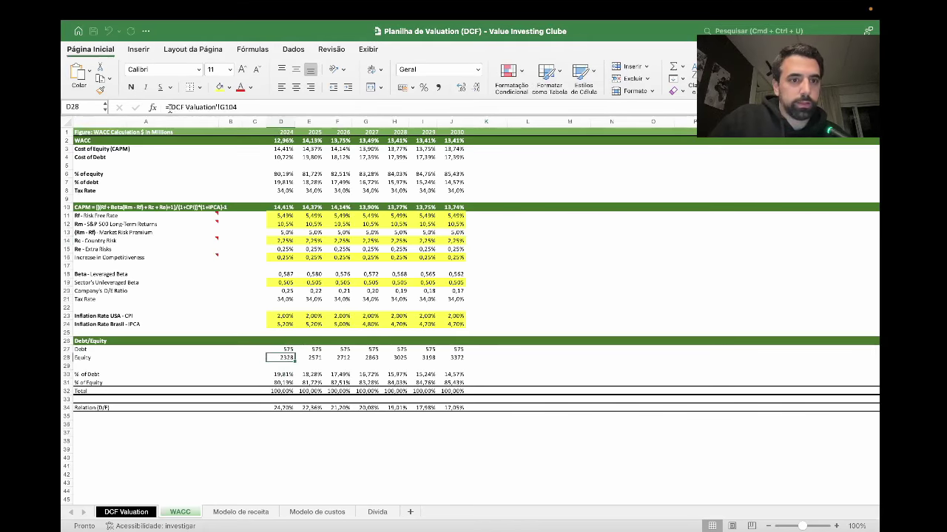
click(130, 512)
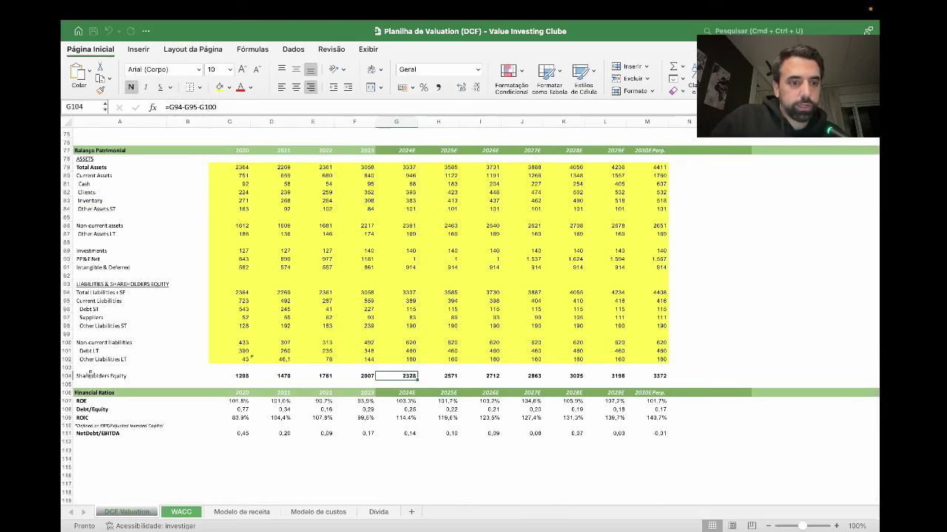
click(104, 374)
click(405, 377)
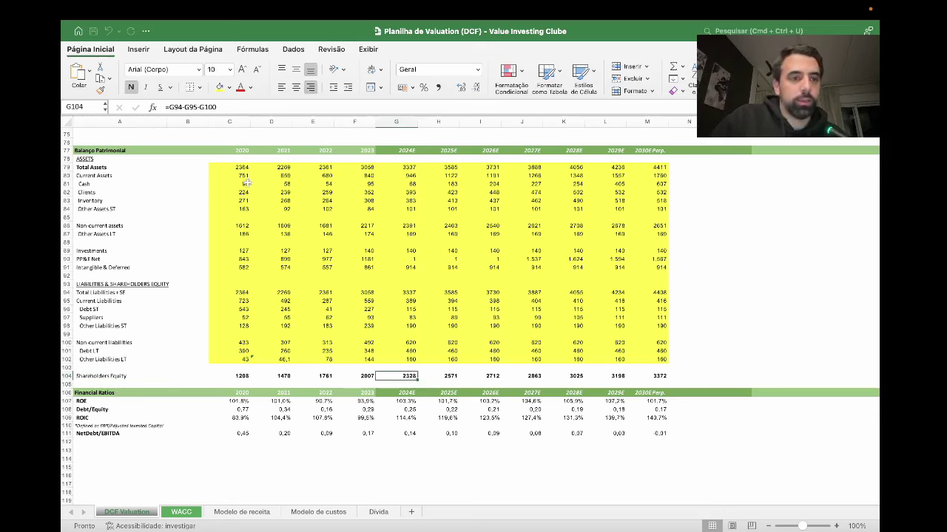
click(85, 150)
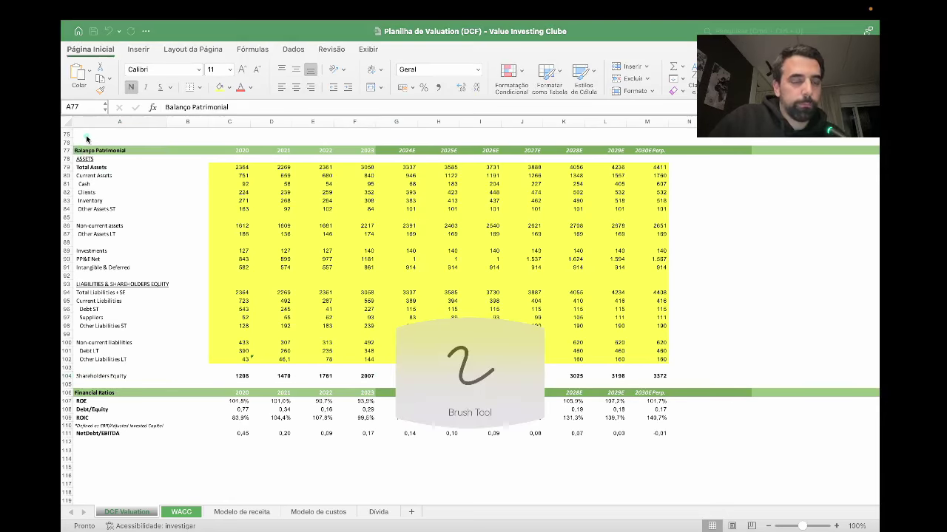
mouse_move(82, 139)
mouse_down()
mouse_move(119, 172)
mouse_move(107, 134)
mouse_move(81, 140)
mouse_up()
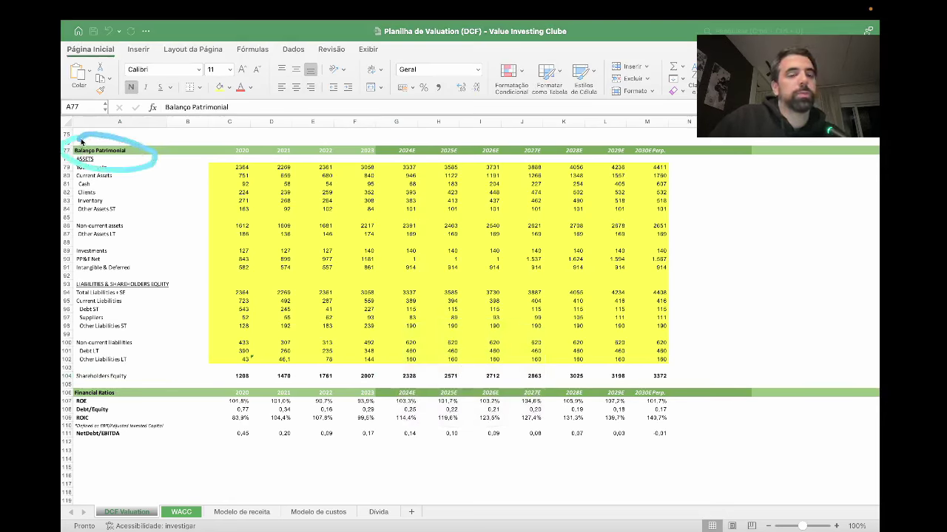
- Inspect the 2024 % of Debt and % of Equity formulas on the WACC sheet, circling their Debt and Equity source values
click(178, 512)
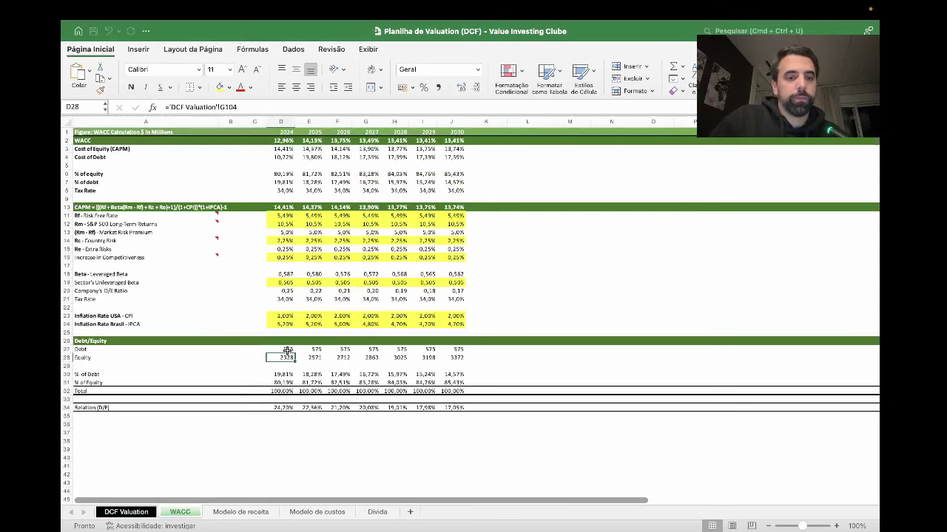
click(281, 373)
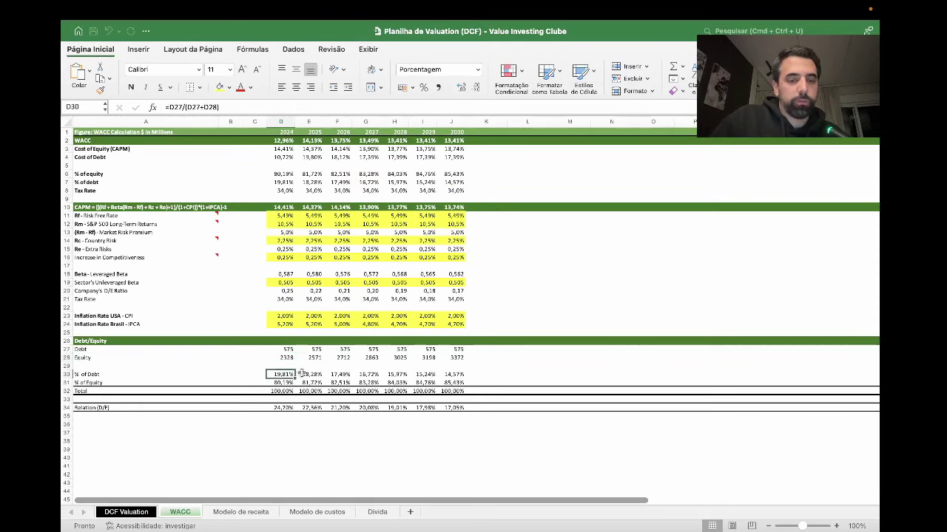
key(alt+Tab)
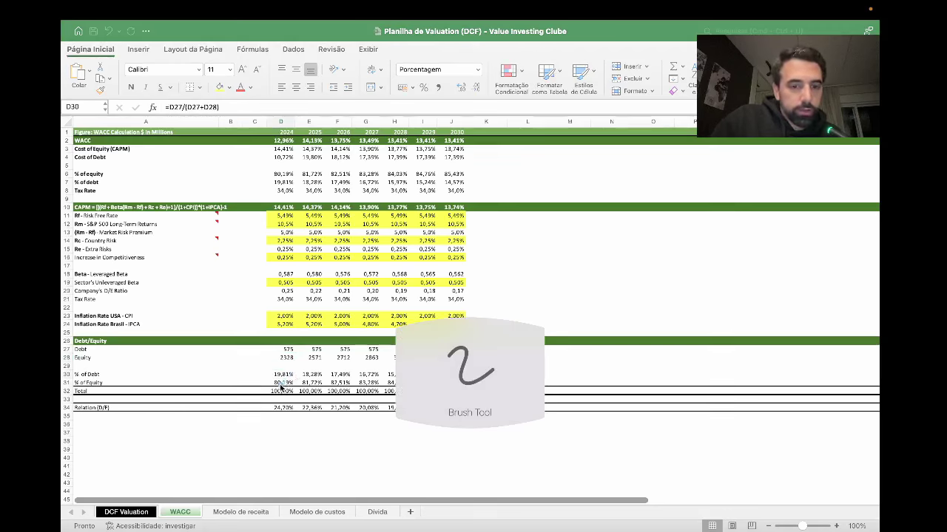
mouse_move(275, 377)
mouse_down()
mouse_move(304, 398)
mouse_move(293, 376)
mouse_move(285, 381)
mouse_up()
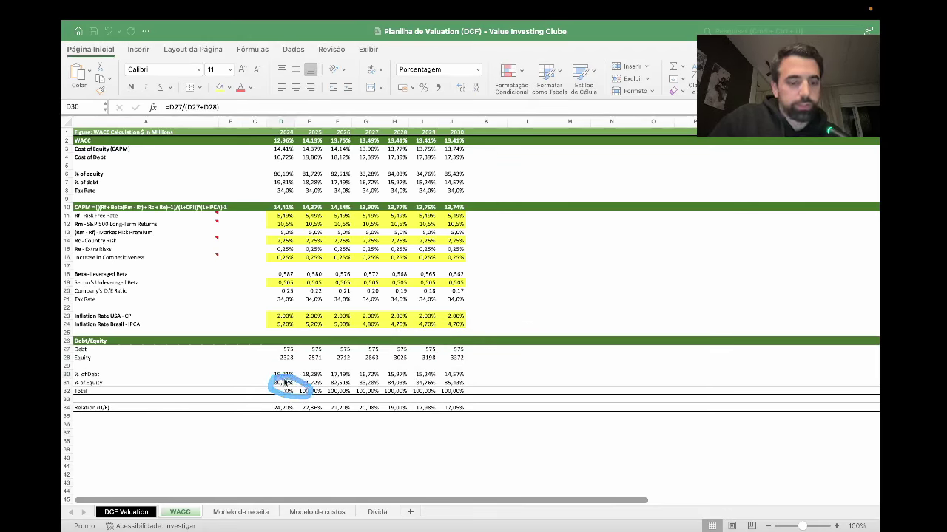
mouse_move(287, 333)
mouse_down()
mouse_move(268, 371)
mouse_move(294, 344)
mouse_up()
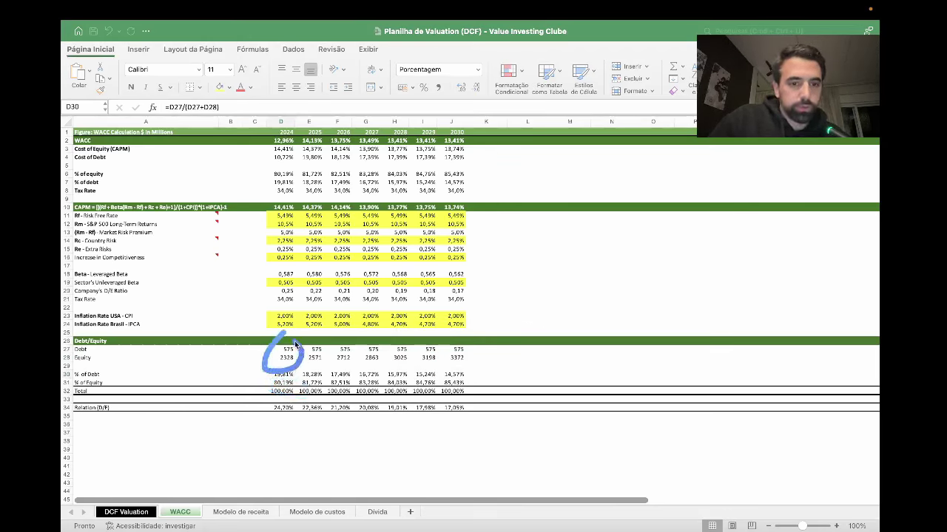
key(Escape)
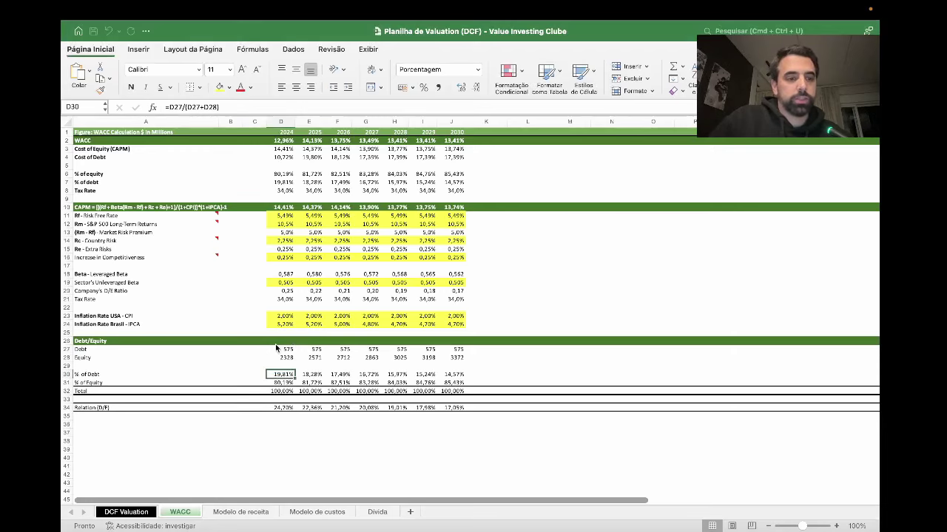
key(Down)
key(Up)
key(Down)
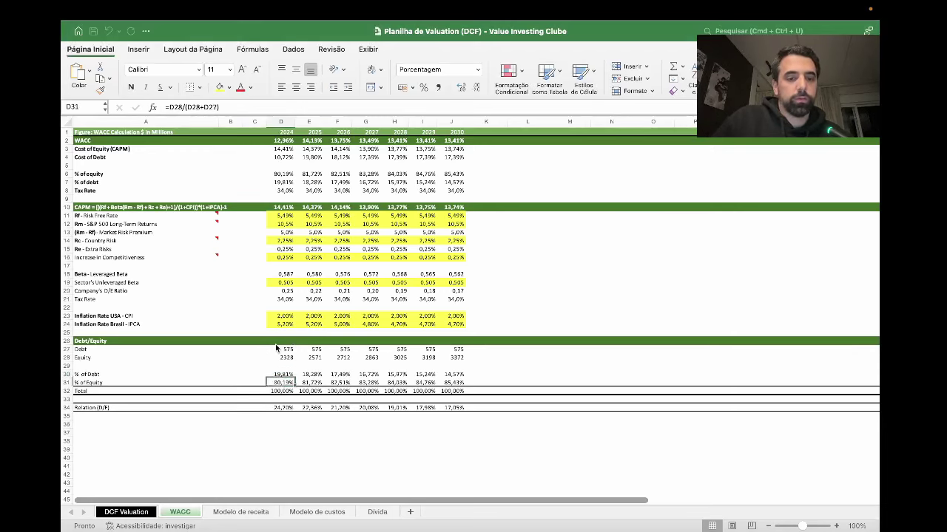
- Inspect the 2024 Cost of Equity formula, then mark the terms of the CAPM formula in row 10 with the brush
click(282, 148)
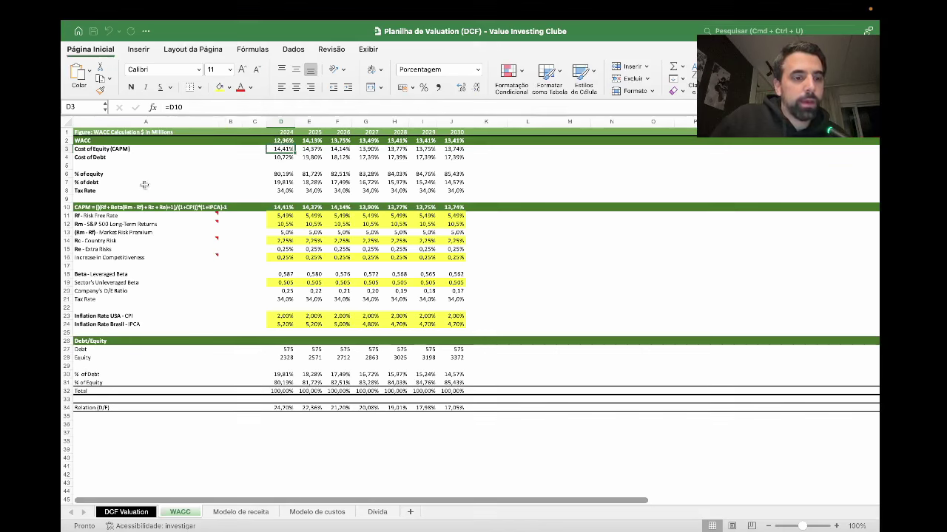
click(80, 207)
key(ctrl+Tab)
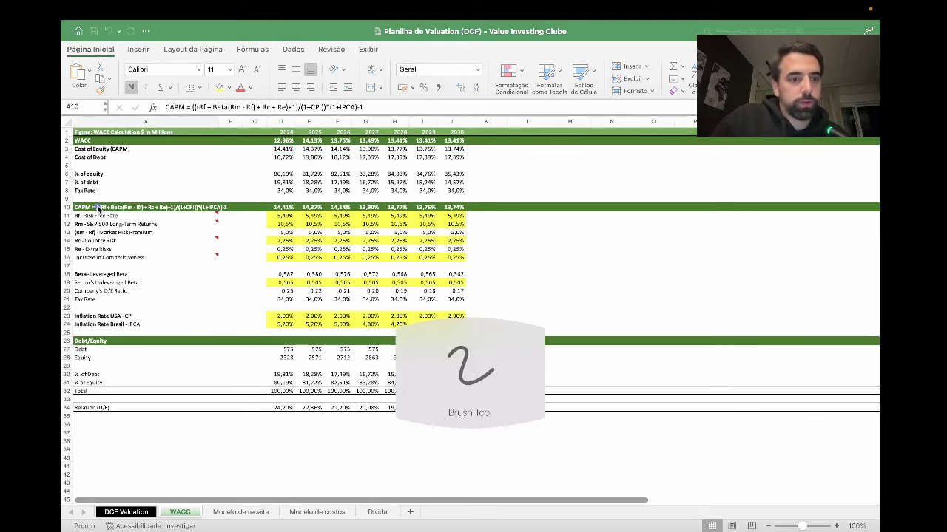
mouse_move(108, 195)
mouse_down()
mouse_move(92, 221)
mouse_move(108, 225)
mouse_move(106, 200)
mouse_up()
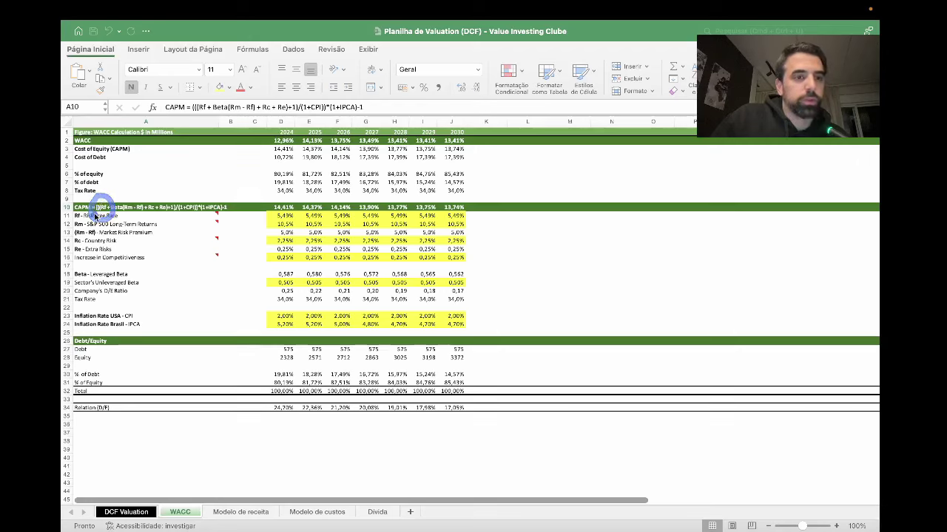
mouse_move(109, 215)
mouse_down()
mouse_move(156, 222)
mouse_move(175, 197)
mouse_move(152, 199)
mouse_up()
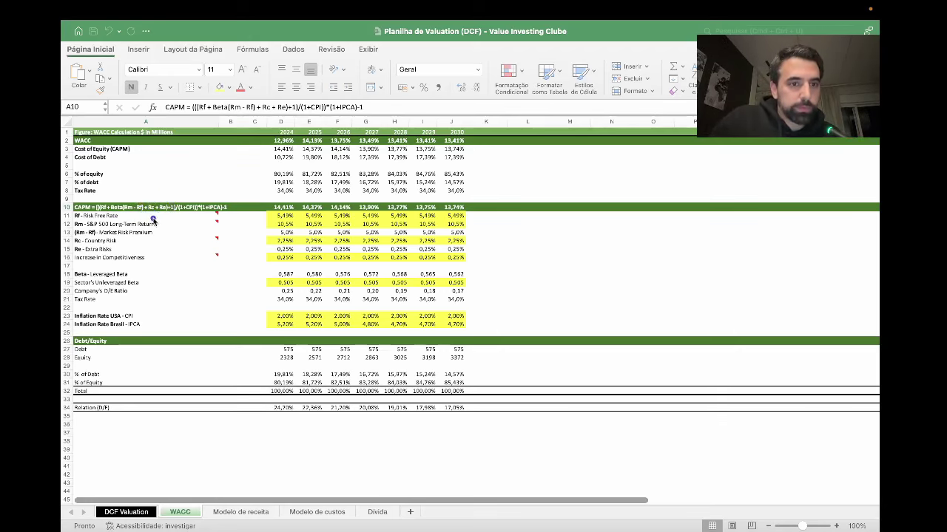
mouse_move(80, 233)
mouse_down()
mouse_move(106, 246)
mouse_move(72, 238)
mouse_move(107, 265)
mouse_move(156, 268)
mouse_move(152, 251)
mouse_move(68, 242)
mouse_up()
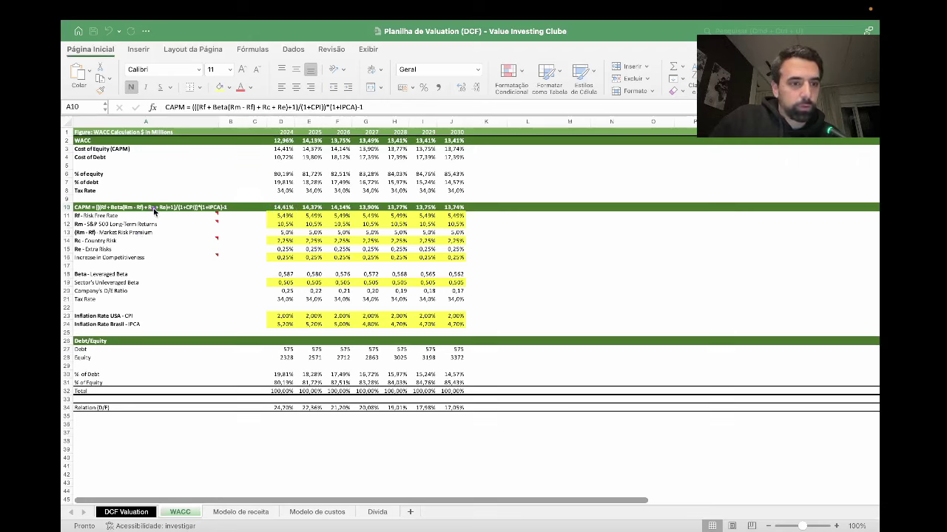
- Outline the CAPM input rows and underline the S&P 500 Long-Term Returns label and its yearly values with the brush
mouse_move(264, 208)
mouse_down()
mouse_move(264, 277)
mouse_move(64, 264)
mouse_move(90, 196)
mouse_move(289, 222)
mouse_up()
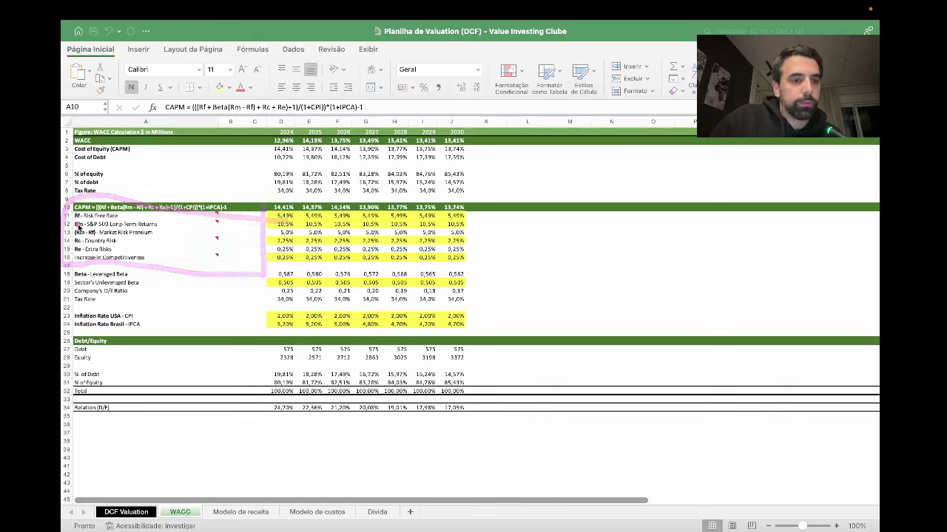
drag(74, 224, 136, 224)
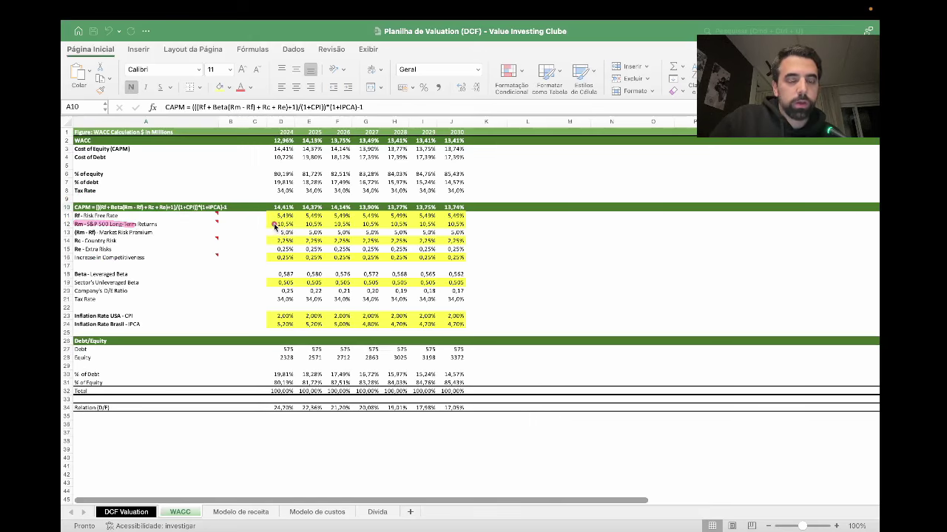
drag(275, 225, 436, 224)
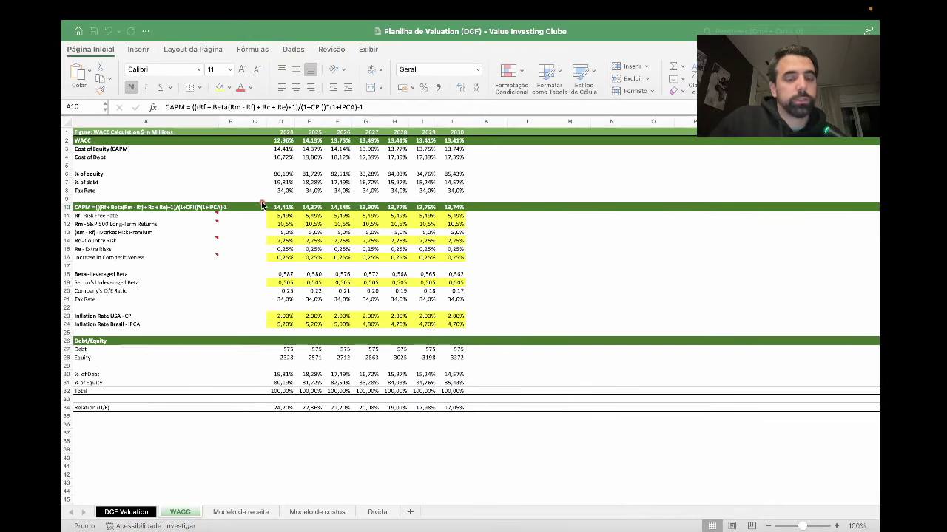
mouse_move(261, 205)
mouse_down()
mouse_move(261, 232)
mouse_move(499, 222)
mouse_move(277, 214)
mouse_up()
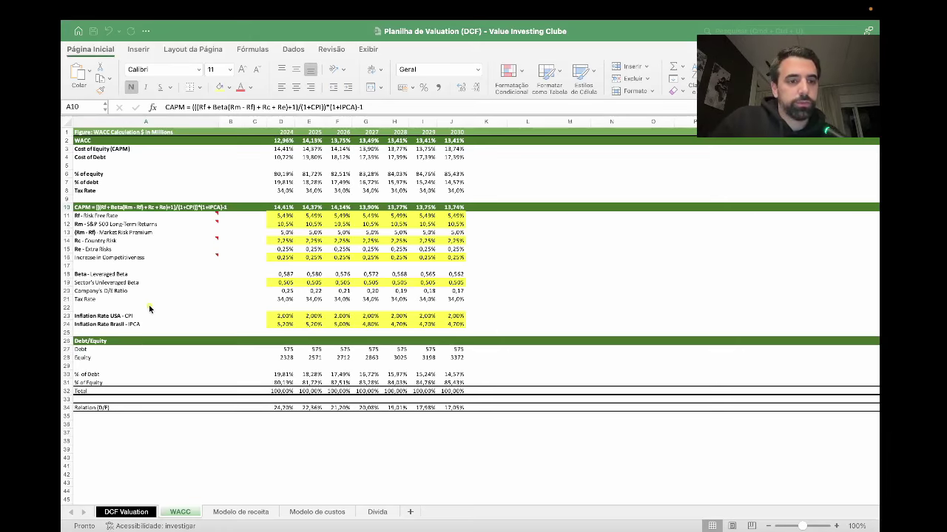
mouse_move(149, 309)
mouse_down()
mouse_move(141, 336)
mouse_move(65, 316)
mouse_move(153, 308)
mouse_up()
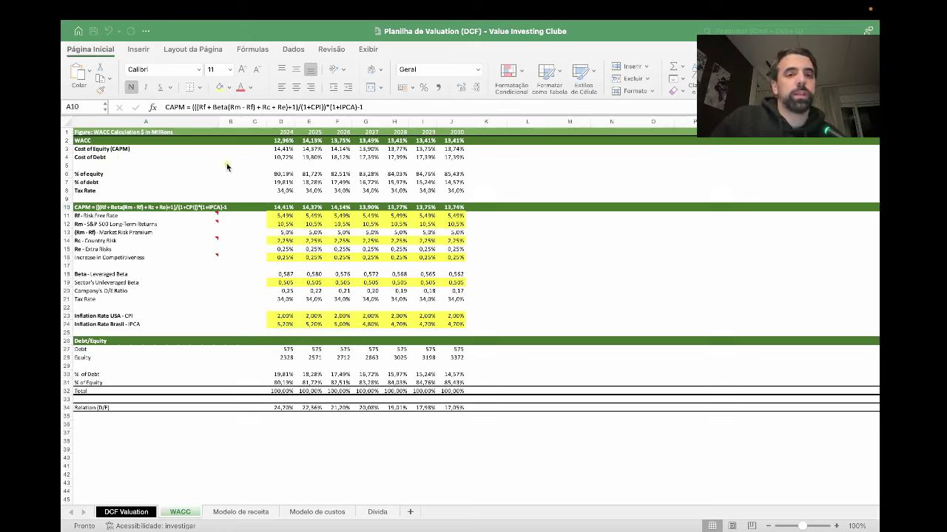
- Mark the 2024 WACC value, the Cost of Debt row and the Company's D/E Ratio row with the brush
drag(263, 157, 305, 158)
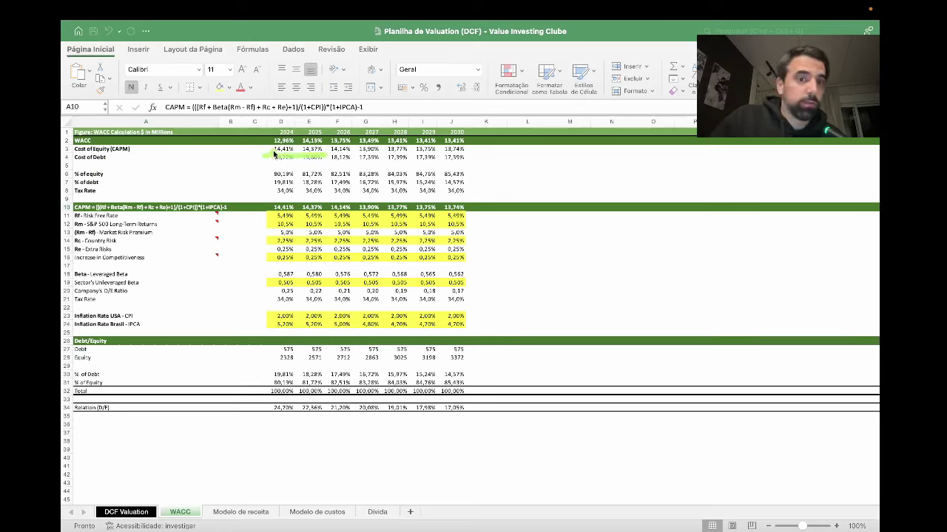
mouse_move(267, 134)
mouse_down()
mouse_move(268, 146)
mouse_move(296, 159)
mouse_move(271, 134)
mouse_up()
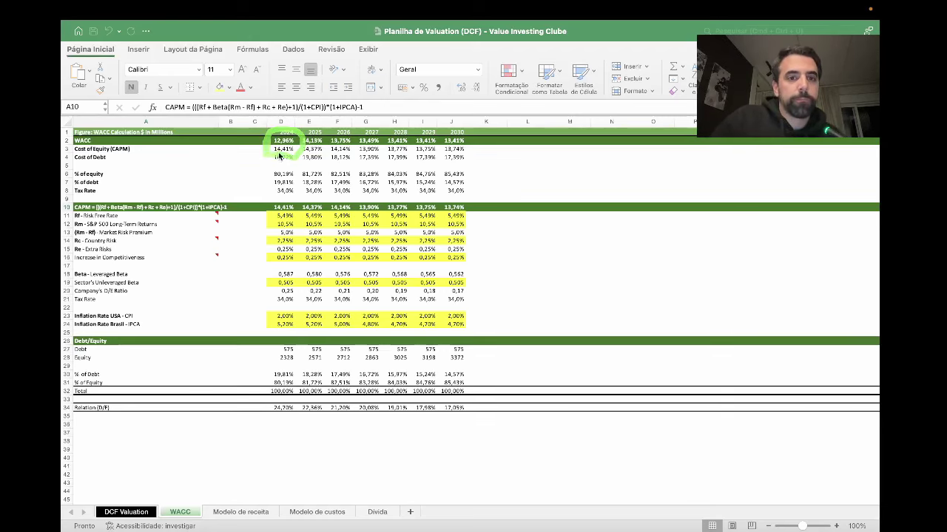
drag(313, 124, 296, 182)
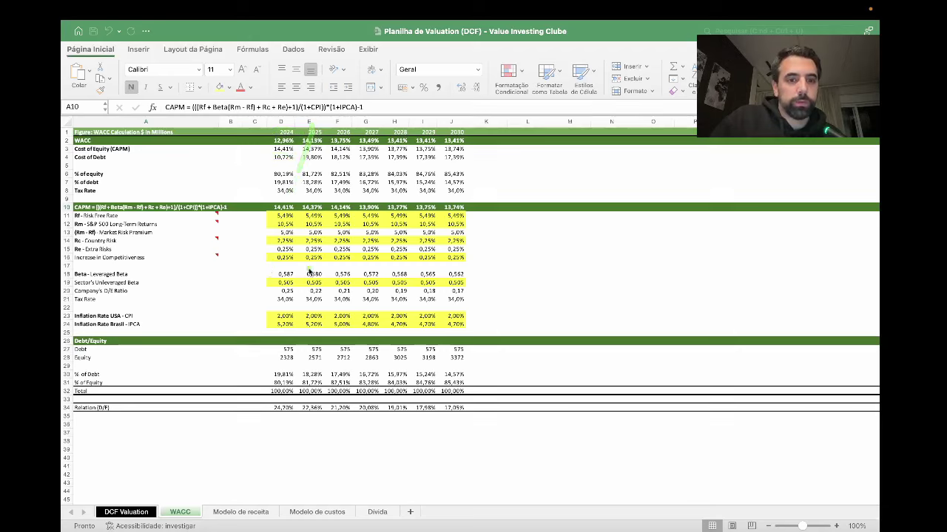
drag(256, 292, 481, 302)
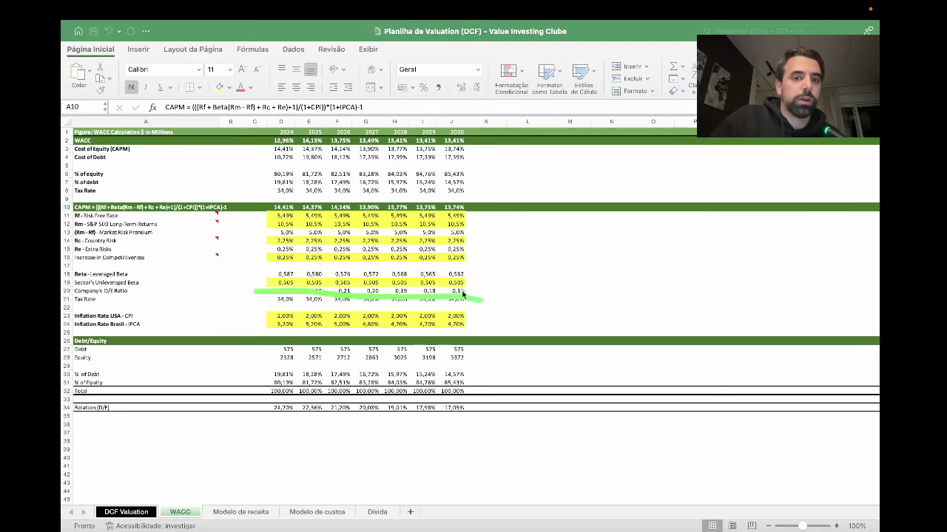
drag(269, 159, 464, 157)
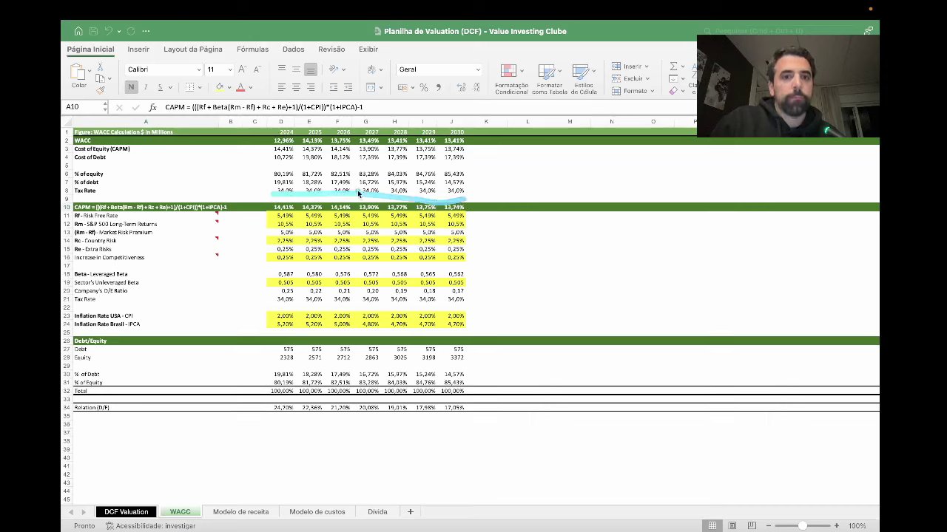
- Inspect the 2024 WACC formula in D2 and the Cost of Equity and % of equity cells it uses
click(281, 147)
click(280, 140)
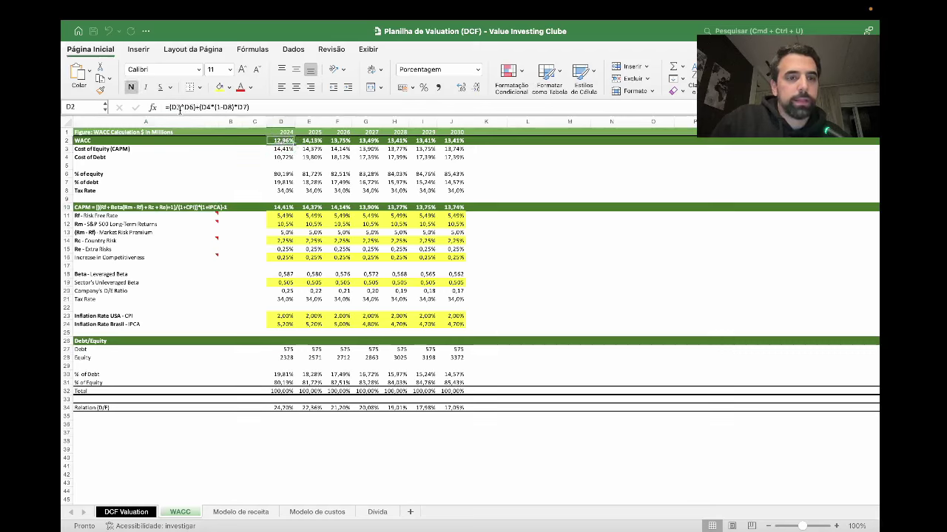
click(279, 149)
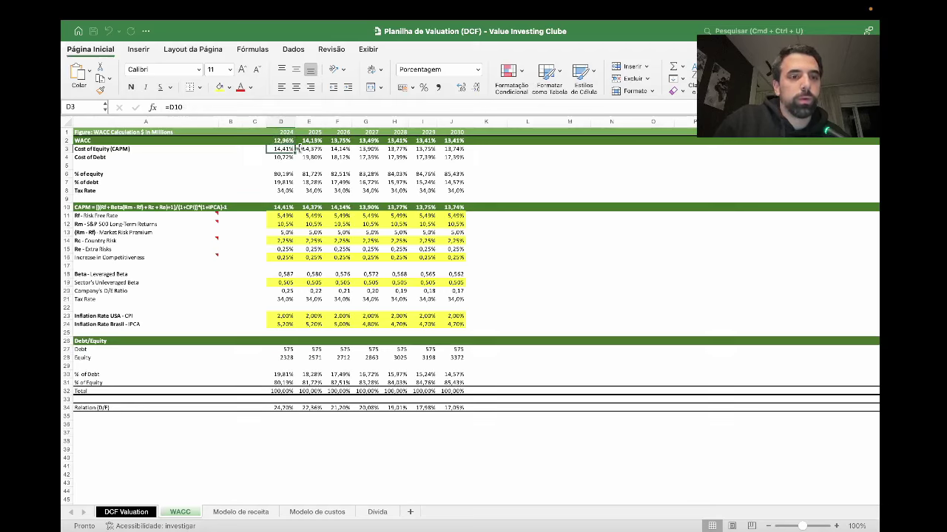
key(Down)
key(Down)
key(Down)
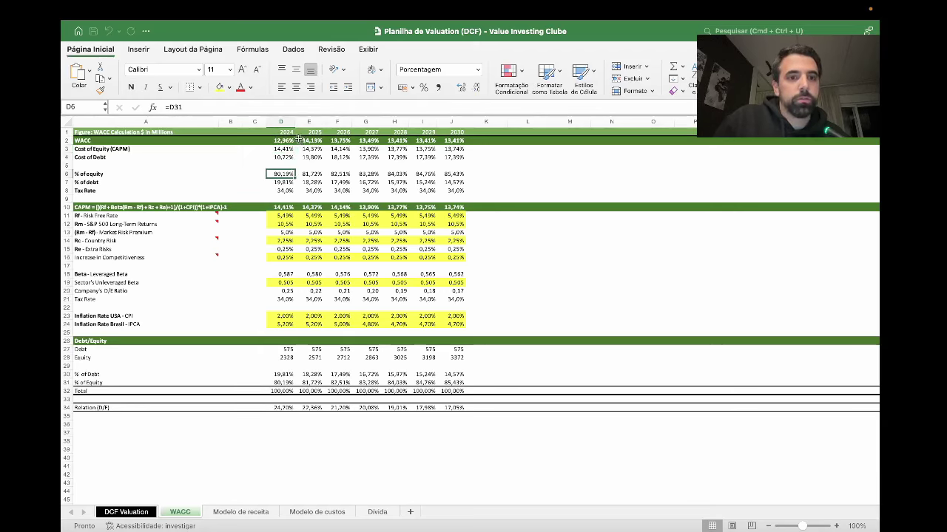
- Inspect the 2024 WACC formula again along with the 2024 Cost of Debt and Cost of Equity cells
click(290, 140)
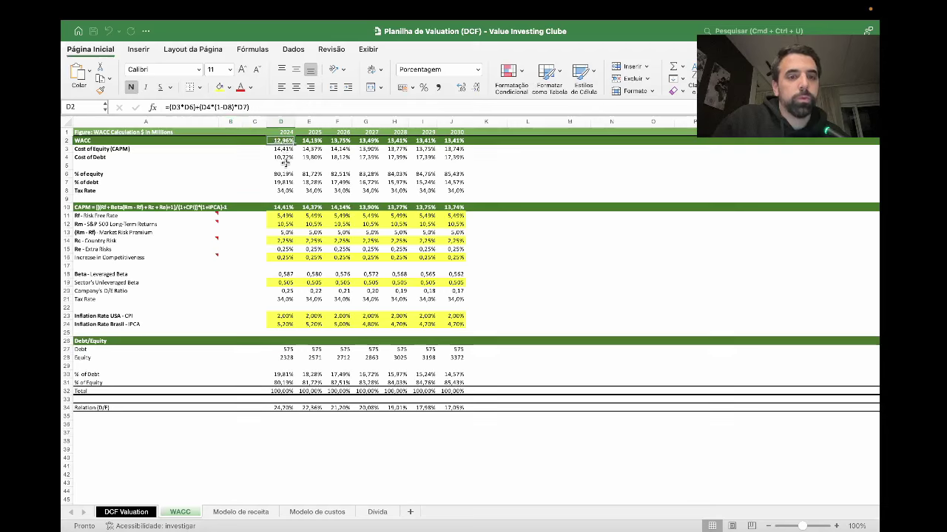
click(285, 158)
click(282, 149)
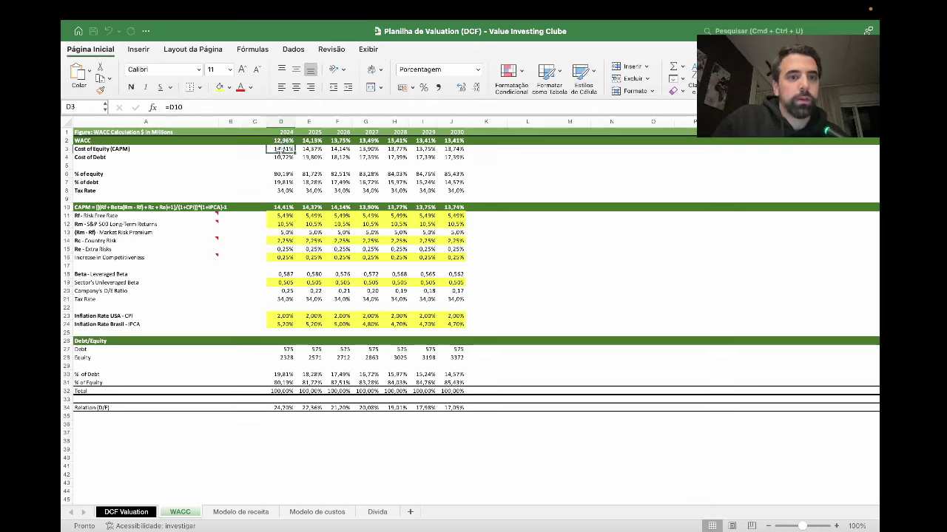
click(285, 140)
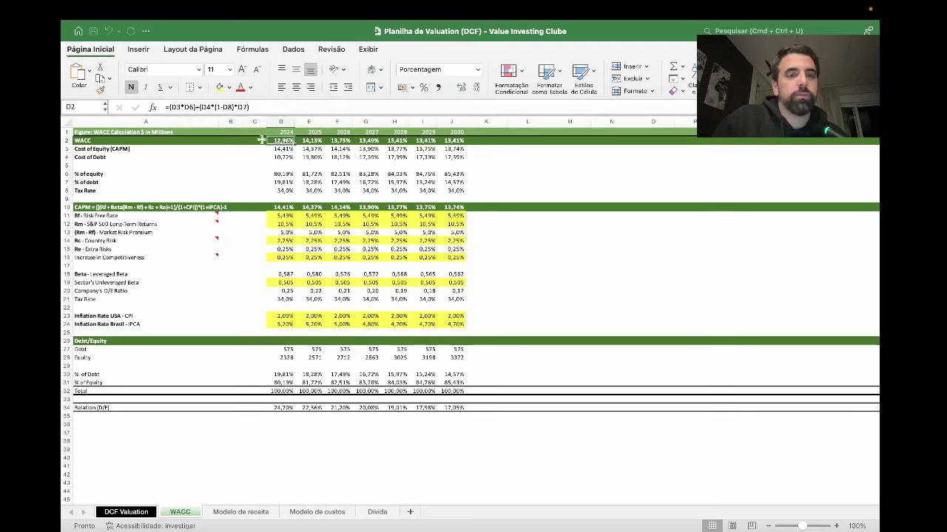
- Circle the WACC values for 2024 to 2030 with the brush, then circle the 2024 WACC value on its own
key(ctrl+Tab)
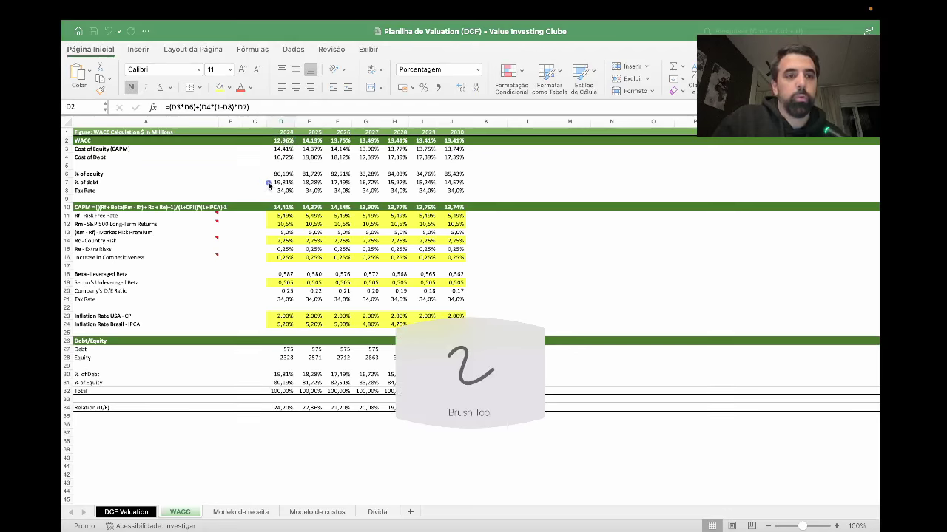
mouse_move(268, 183)
mouse_down()
mouse_move(270, 193)
mouse_move(315, 198)
mouse_move(276, 182)
mouse_move(269, 194)
mouse_up()
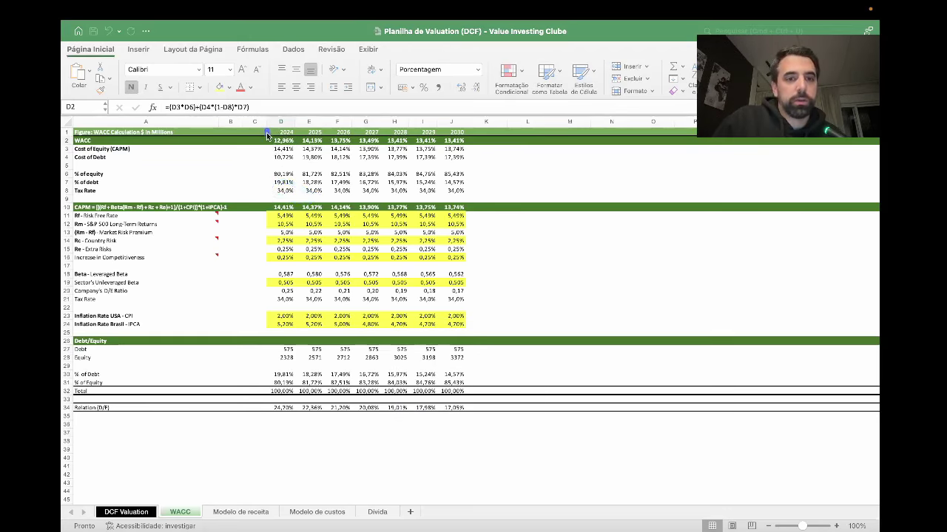
mouse_move(267, 132)
mouse_down()
mouse_move(345, 156)
mouse_move(470, 152)
mouse_move(300, 124)
mouse_move(292, 137)
mouse_up()
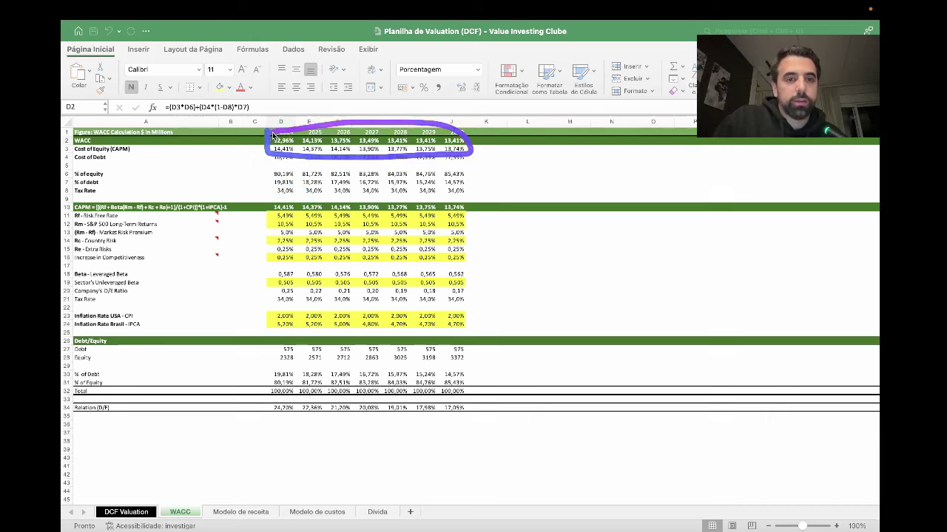
key(Right)
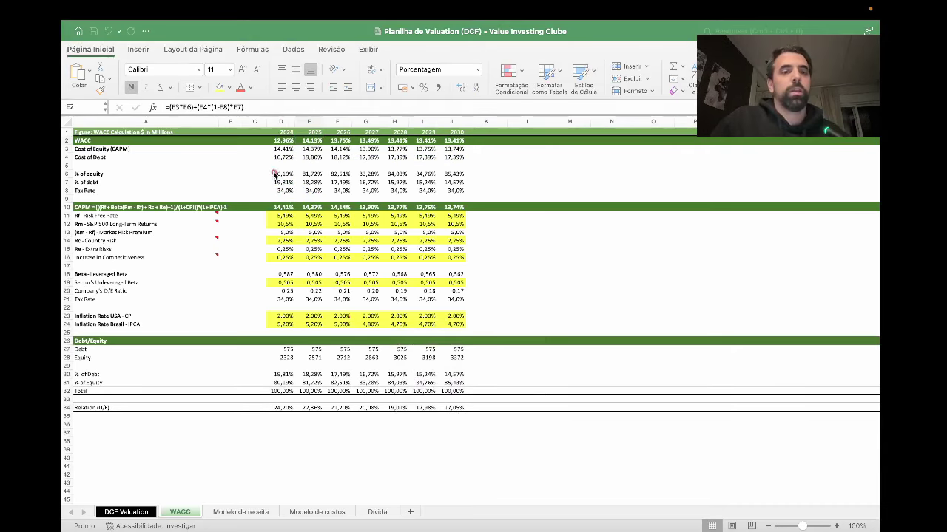
mouse_move(267, 131)
mouse_down()
mouse_move(260, 152)
mouse_move(307, 146)
mouse_move(301, 120)
mouse_move(263, 133)
mouse_up()
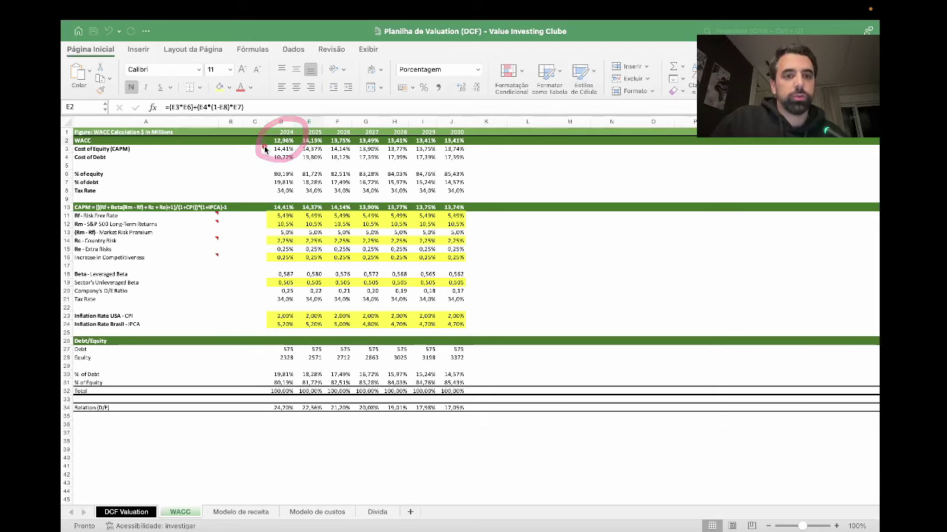
mouse_move(262, 148)
mouse_down()
mouse_move(299, 150)
mouse_move(292, 132)
mouse_move(259, 137)
mouse_move(261, 149)
mouse_up()
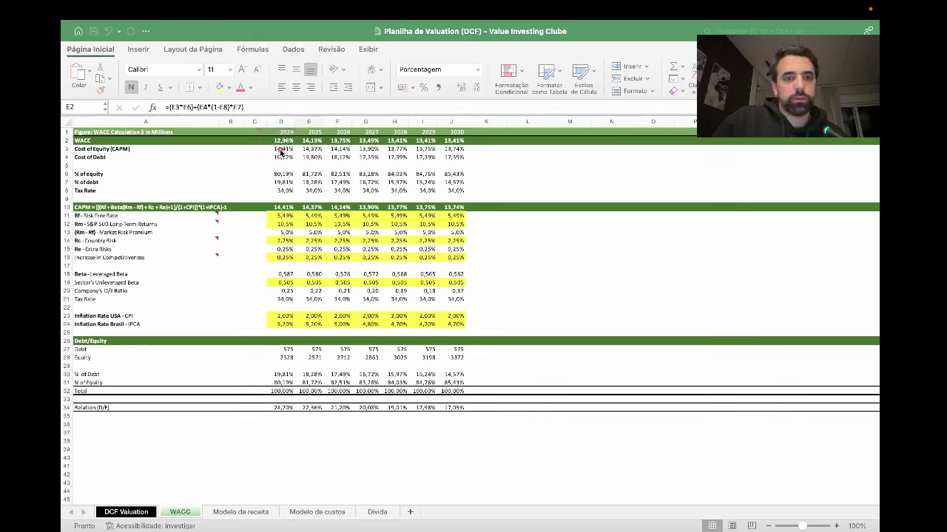
drag(280, 151, 514, 139)
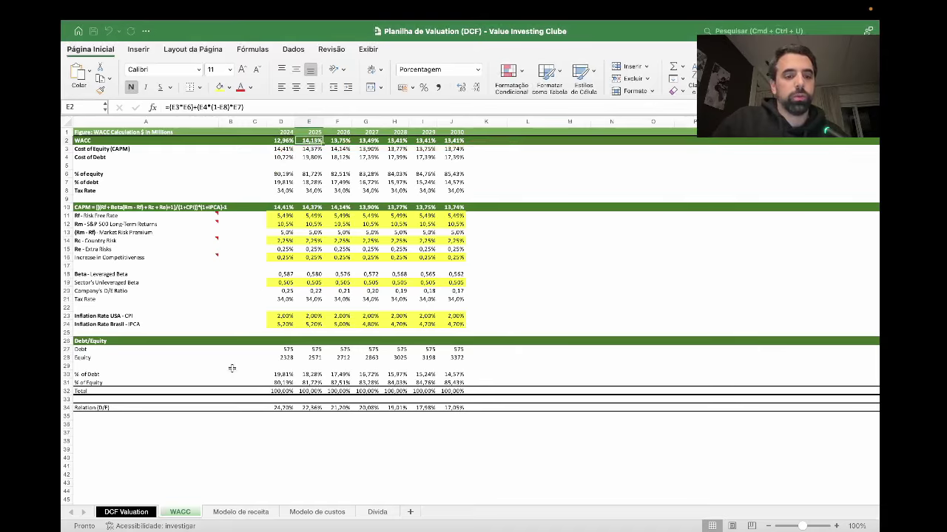
- Open the DCF Valuation sheet and underline the yearly WACC values in the VALUATION section with the brush
click(126, 512)
scroll(361, 368, up, 15)
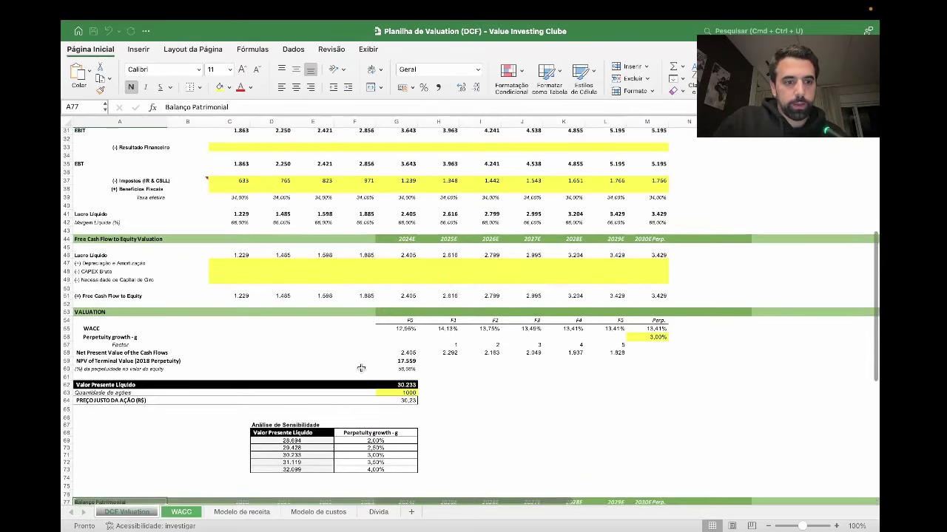
scroll(361, 368, up, 2)
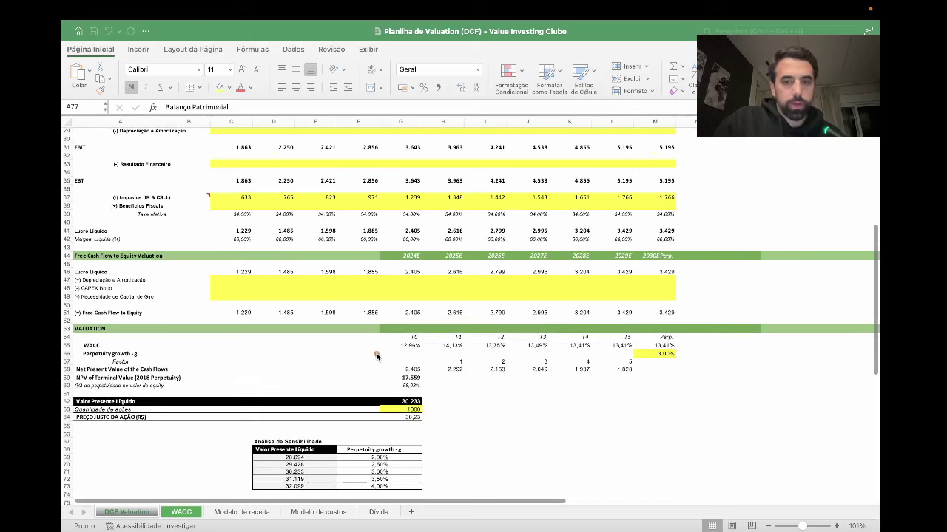
drag(400, 356, 676, 357)
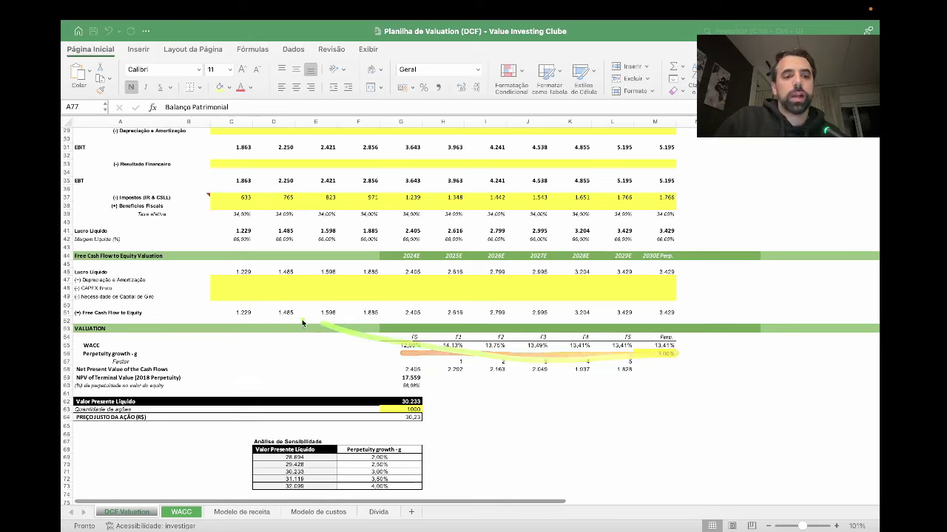
- Mark the Free Cash Flow to Equity row with the brush and link its yearly values to the WACC values below
mouse_move(78, 305)
mouse_down()
mouse_move(157, 344)
mouse_move(68, 292)
mouse_move(70, 310)
mouse_up()
drag(345, 310, 633, 311)
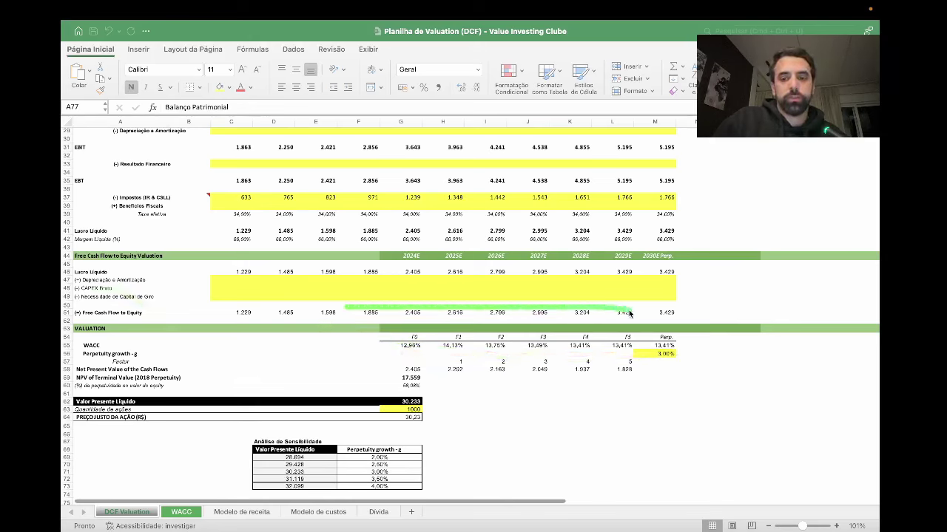
mouse_move(413, 309)
mouse_down()
mouse_move(414, 333)
mouse_move(444, 352)
mouse_move(496, 316)
mouse_move(610, 335)
mouse_up()
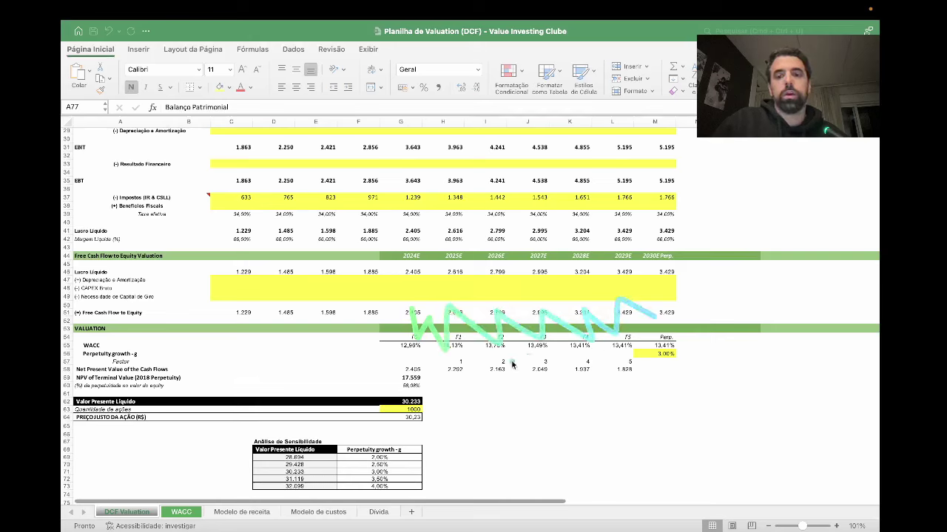
- Mark the NPV of Terminal Value, Valor Presente Líquido and PREÇO JUSTO DA AÇÃO results with the brush, then return to the WACC sheet
mouse_move(419, 378)
mouse_down()
mouse_move(390, 463)
mouse_move(325, 405)
mouse_up()
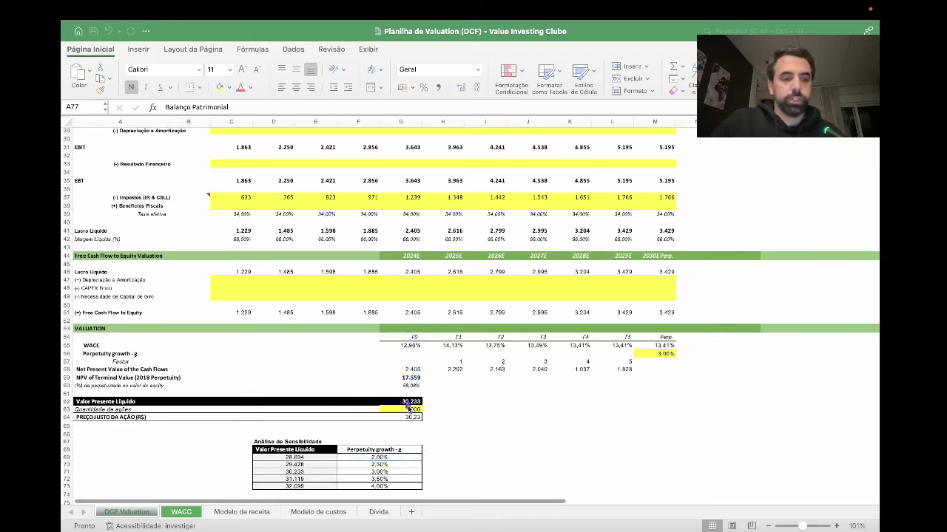
mouse_move(408, 391)
mouse_down()
mouse_move(402, 414)
mouse_move(438, 397)
mouse_move(453, 425)
mouse_move(403, 443)
mouse_move(371, 423)
mouse_up()
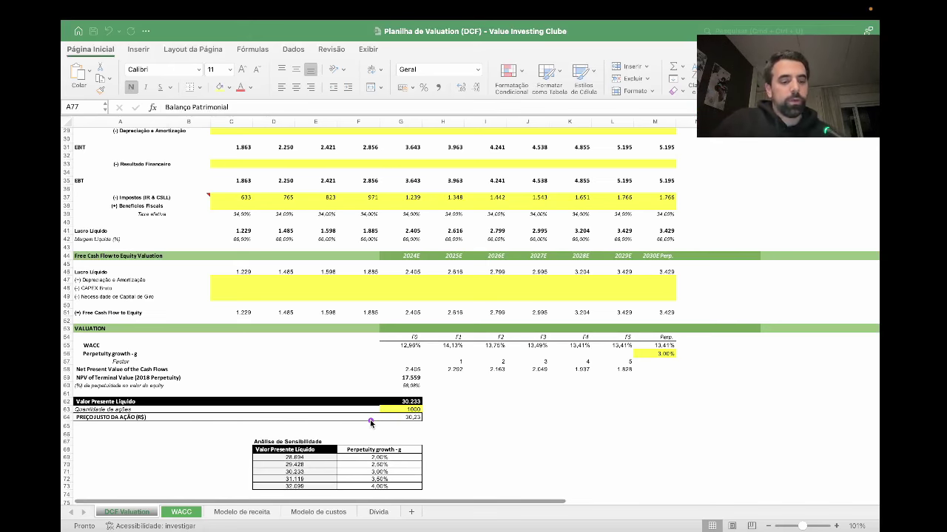
click(182, 512)
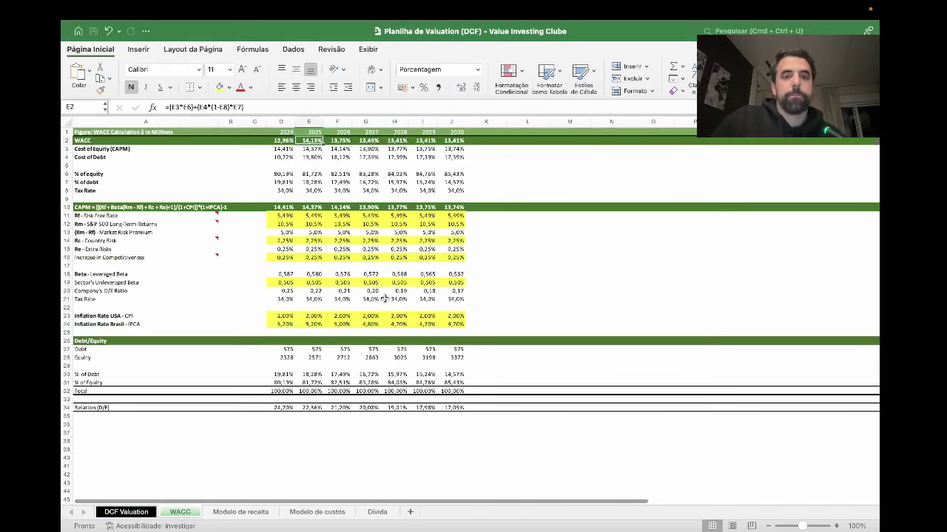